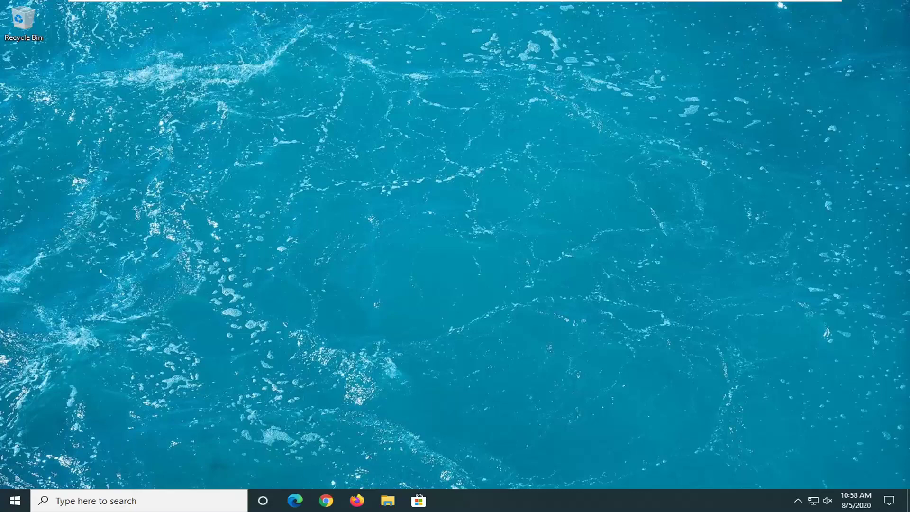
Open Services from a 'services' search and confirm Background Intelligent Transfer Service is Manual and stopped
{"action": "left_click", "coordinate": [12, 504]}
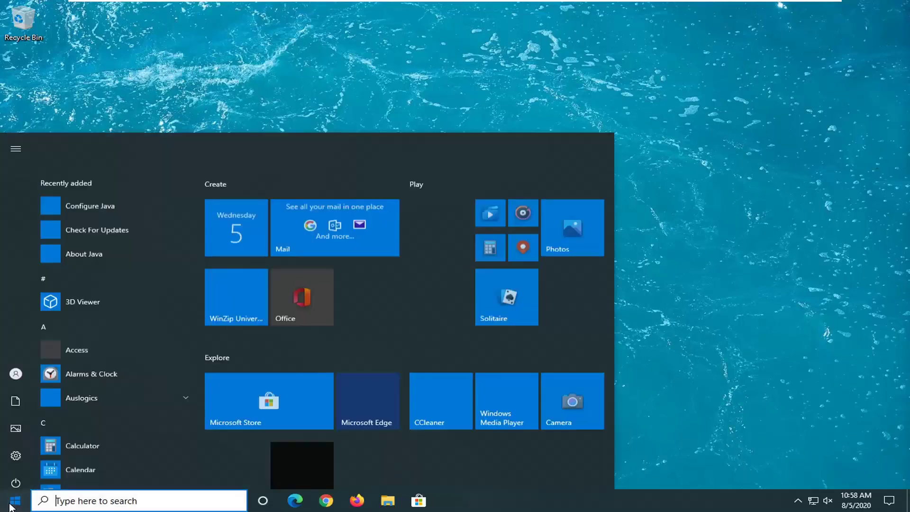
{"action": "type", "text": "services"}
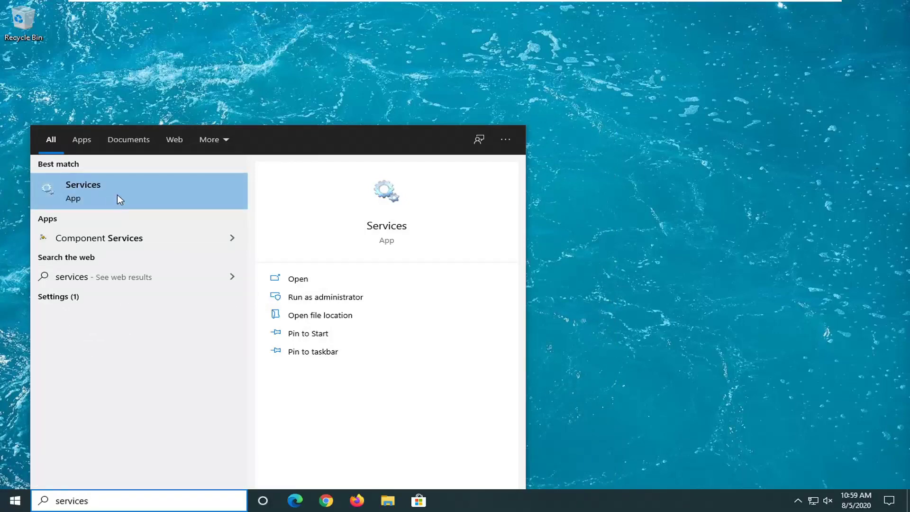
{"action": "left_click", "coordinate": [118, 195]}
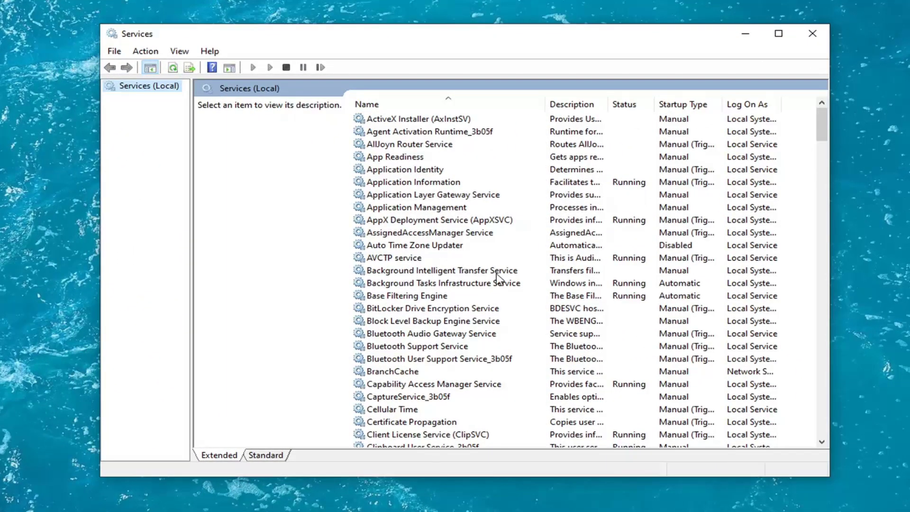
{"action": "double_click", "coordinate": [468, 272]}
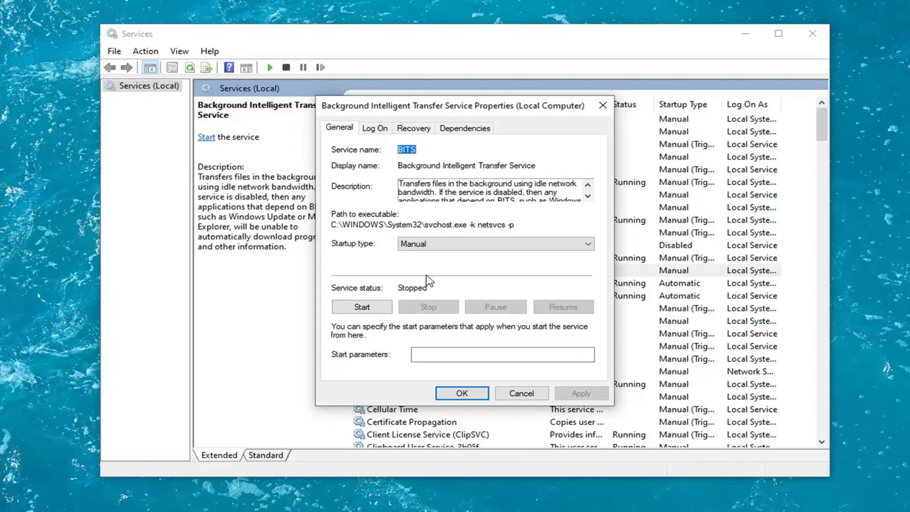
{"action": "left_click", "coordinate": [464, 394]}
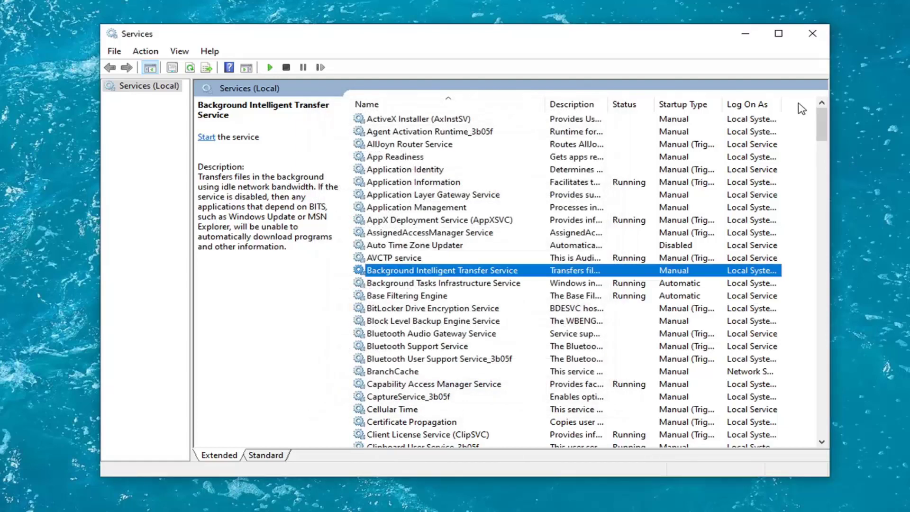
Confirm the Windows Update service is Manual and stopped, then close the Services console
{"action": "left_click_drag", "start_coordinate": [823, 121], "coordinate": [806, 400]}
{"action": "scroll", "coordinate": [487, 339], "scroll_direction": "down", "scroll_amount": 5}
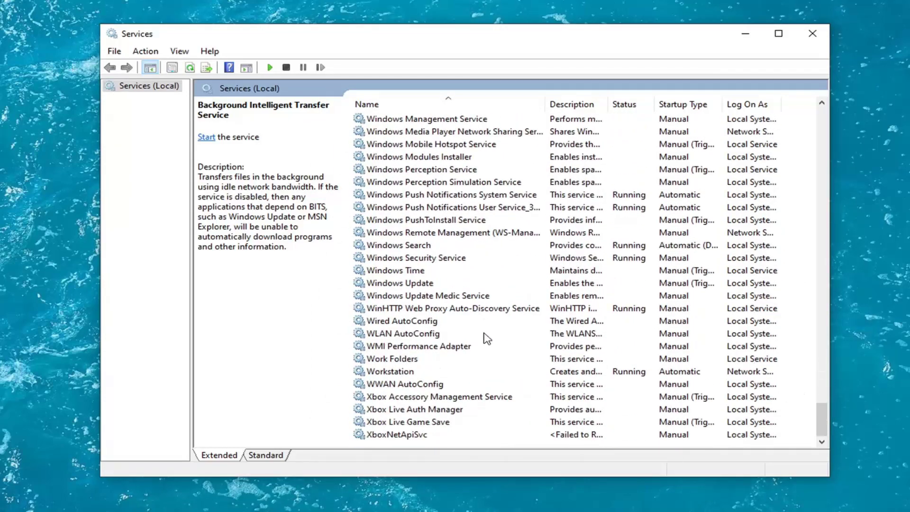
{"action": "left_click", "coordinate": [388, 285]}
{"action": "double_click", "coordinate": [388, 286]}
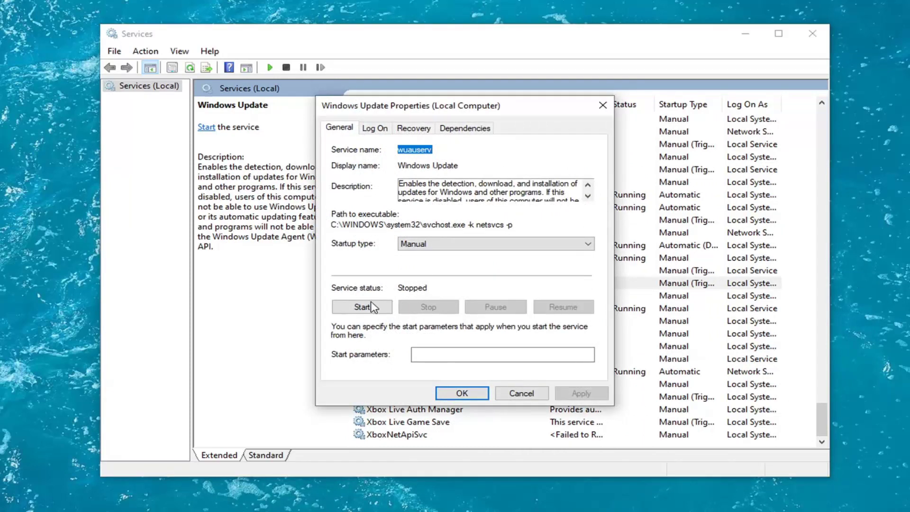
{"action": "left_click", "coordinate": [462, 393]}
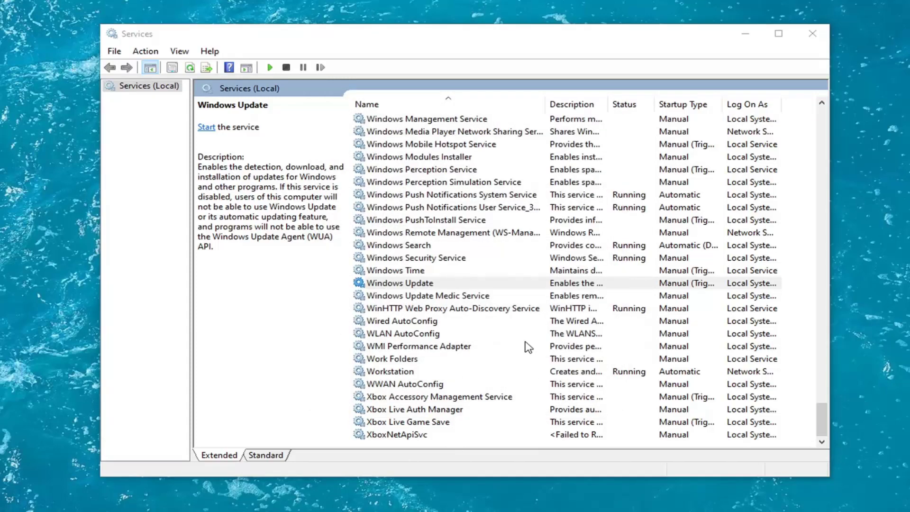
{"action": "left_click", "coordinate": [811, 37]}
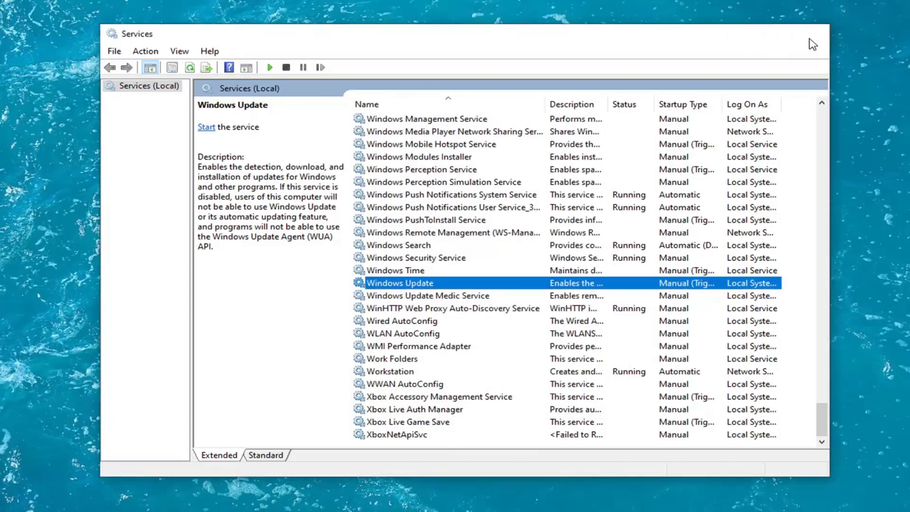
Search 'cmd' and run Command Prompt as administrator
{"action": "left_click", "coordinate": [8, 504]}
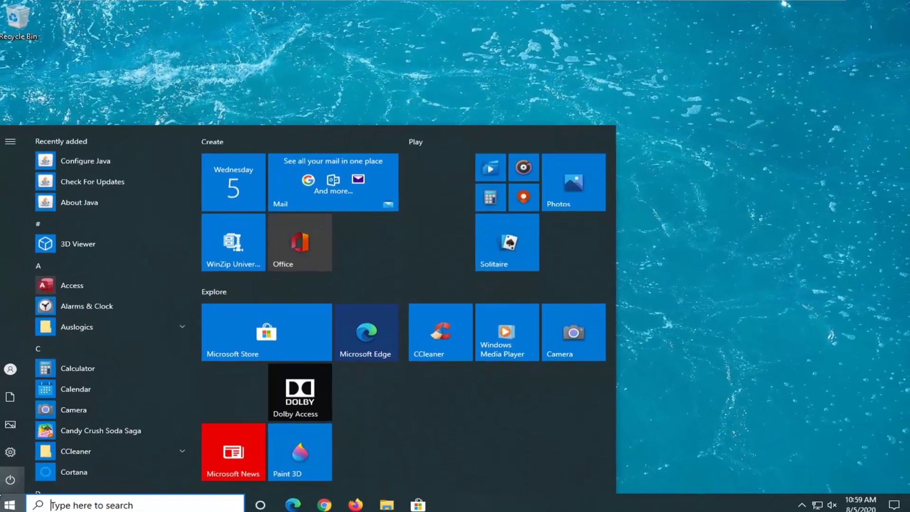
{"action": "type", "text": "cmd"}
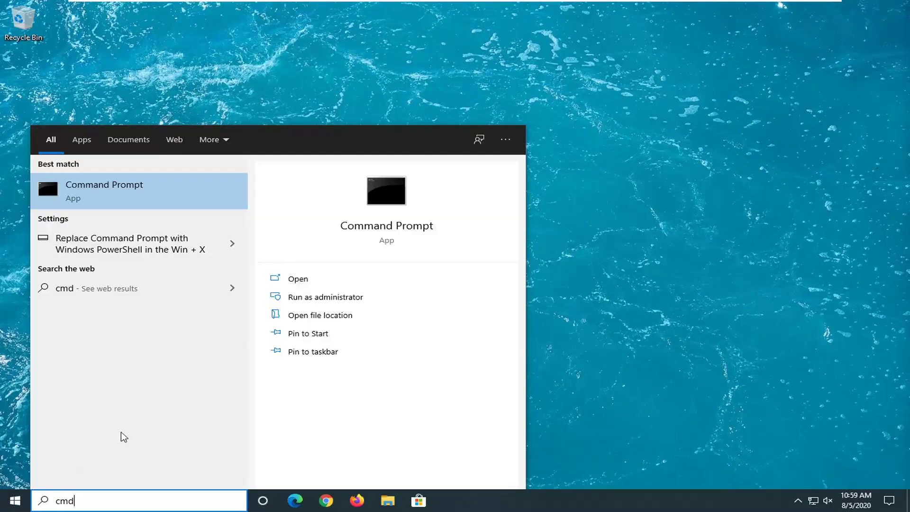
{"action": "right_click", "coordinate": [125, 191]}
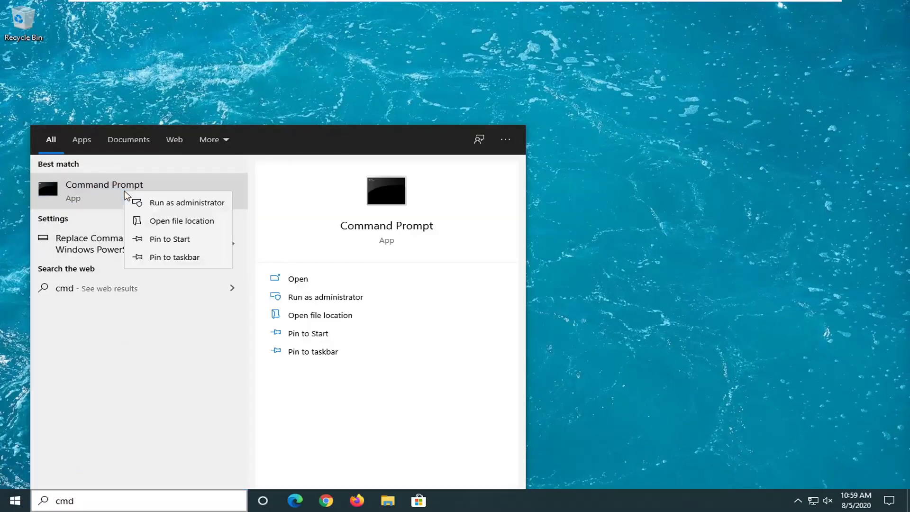
{"action": "left_click", "coordinate": [164, 205]}
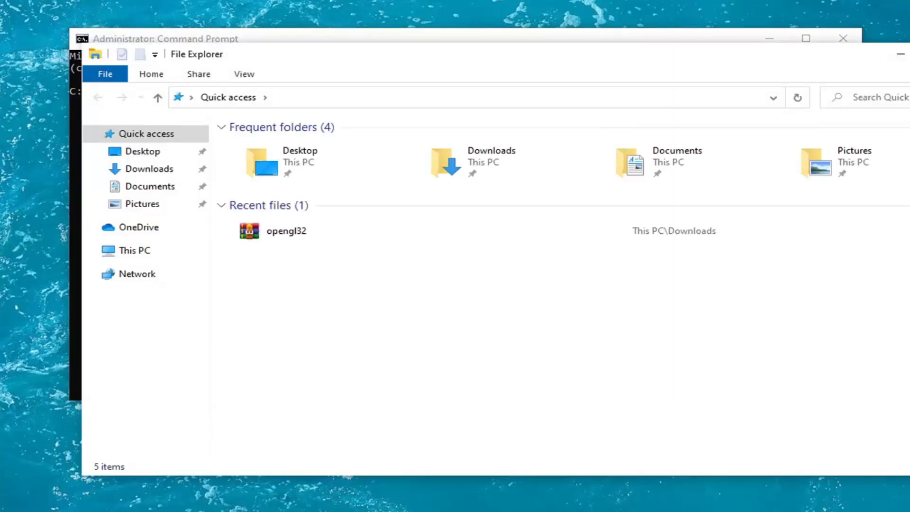
{"action": "left_click", "coordinate": [133, 253]}
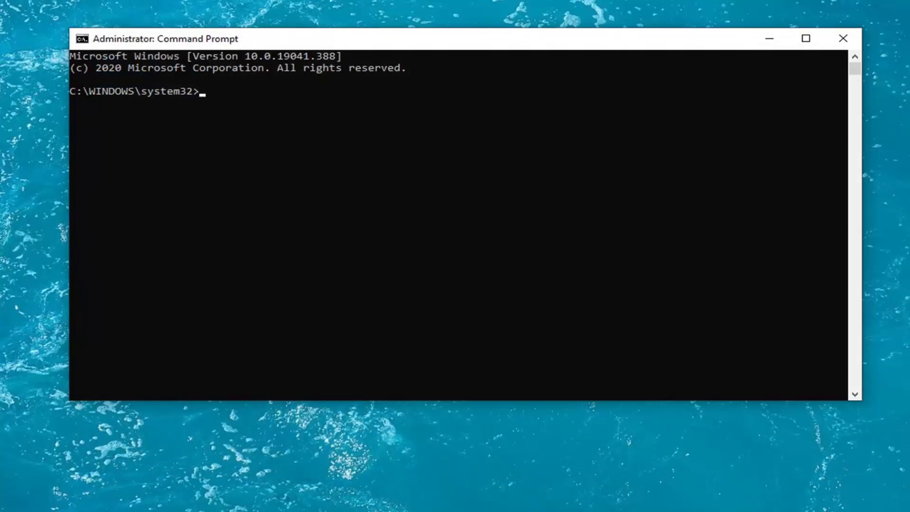
Paste and run rd /S /Q C:\Windows\SoftwareDistribution to delete the update cache folder
{"action": "right_click", "coordinate": [422, 41]}
{"action": "mouse_move", "coordinate": [458, 156]}
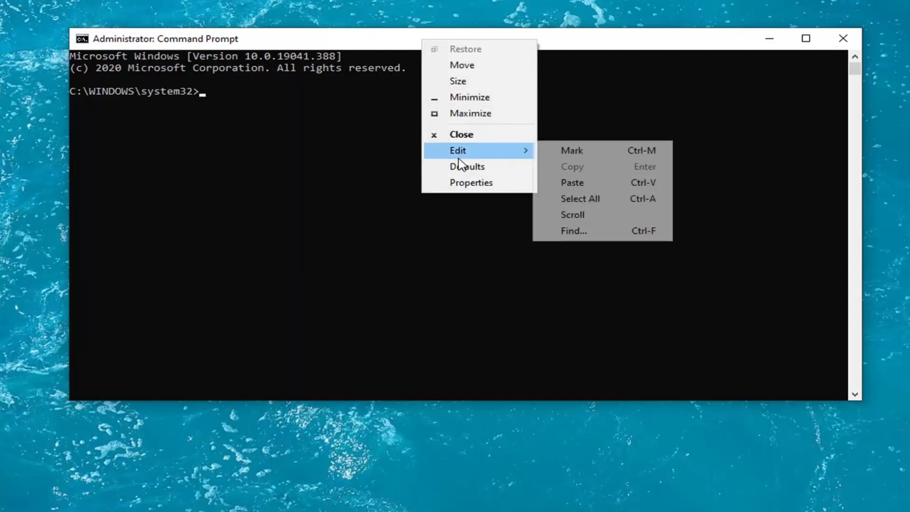
{"action": "left_click", "coordinate": [573, 184]}
{"action": "key", "text": "Return"}
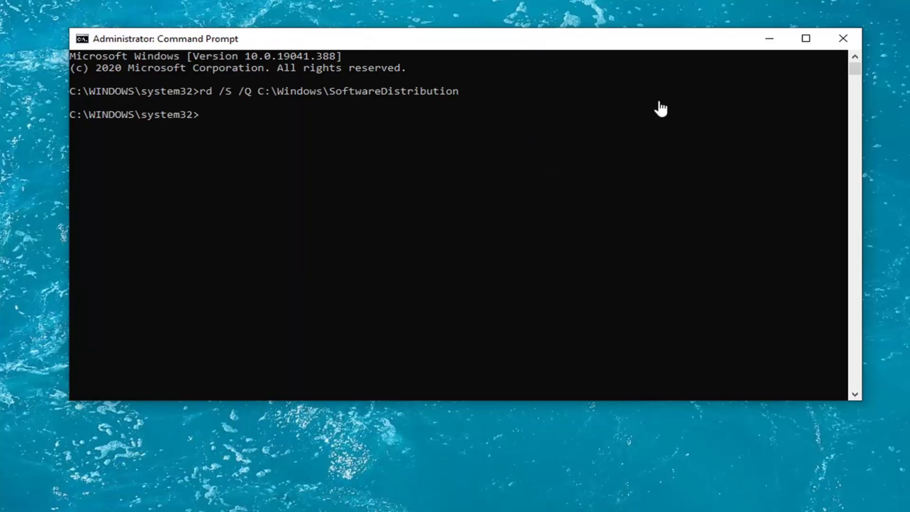
Paste and run the next command to clear the console to a fresh prompt
{"action": "right_click", "coordinate": [460, 41]}
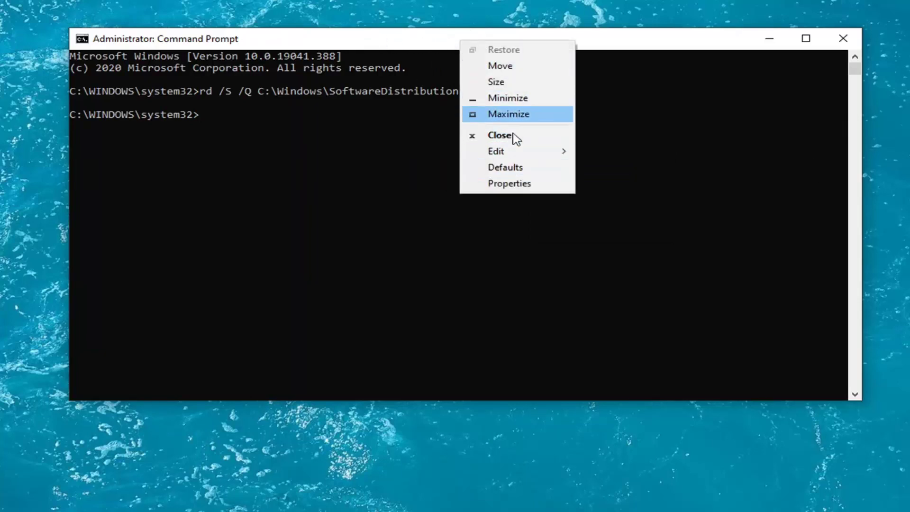
{"action": "mouse_move", "coordinate": [516, 152]}
{"action": "left_click", "coordinate": [640, 186]}
{"action": "key", "text": "Return"}
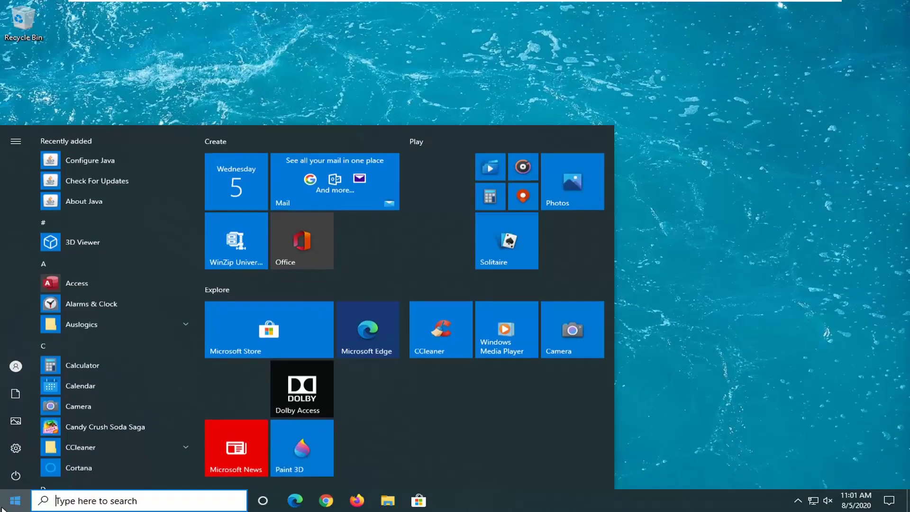
Open Troubleshoot settings from a 'trouble' search and expand Windows Update under Additional troubleshooters
{"action": "type", "text": "trouble"}
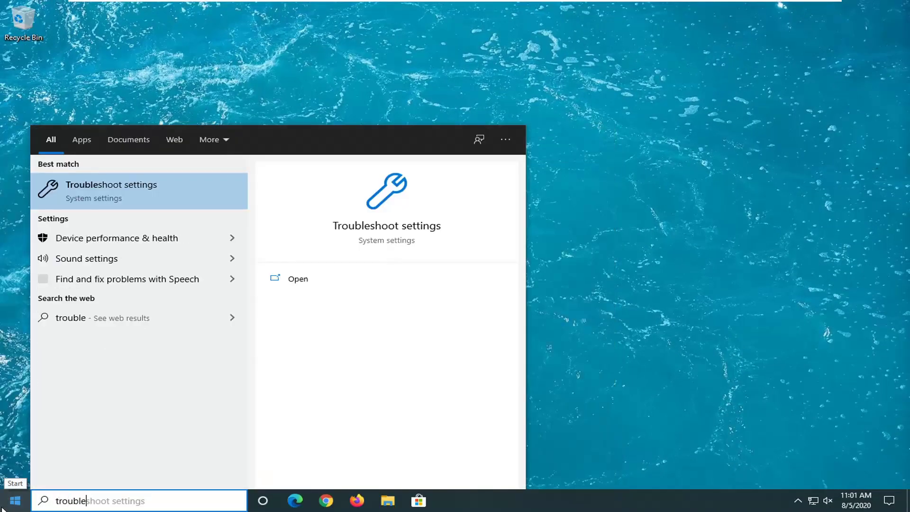
{"action": "left_click", "coordinate": [151, 190]}
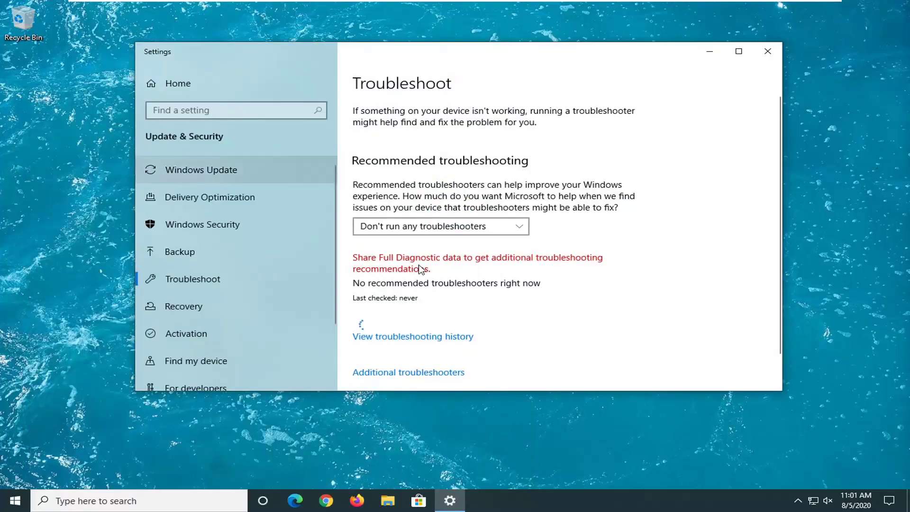
{"action": "scroll", "coordinate": [366, 268], "scroll_direction": "down", "scroll_amount": 2}
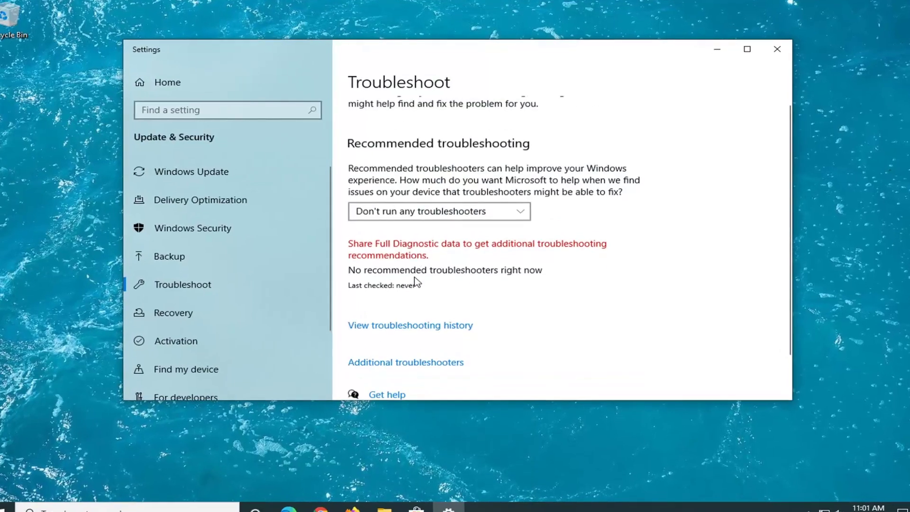
{"action": "left_click", "coordinate": [390, 343]}
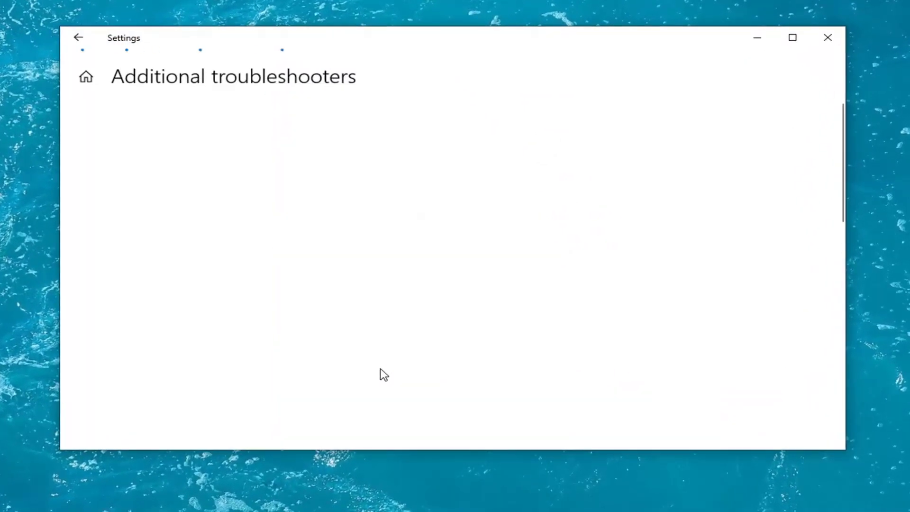
{"action": "left_click", "coordinate": [214, 311]}
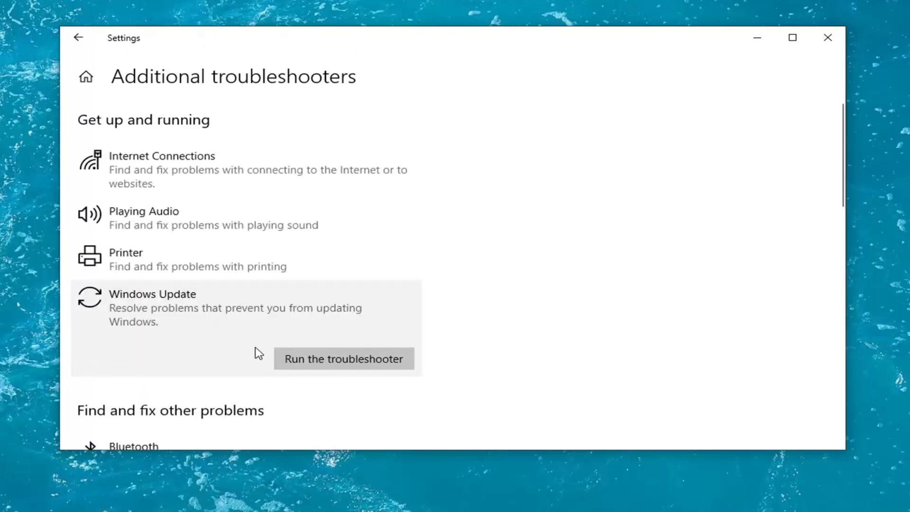
Run the Windows Update troubleshooter until it reports the service registration problem fixed
{"action": "left_click", "coordinate": [356, 365]}
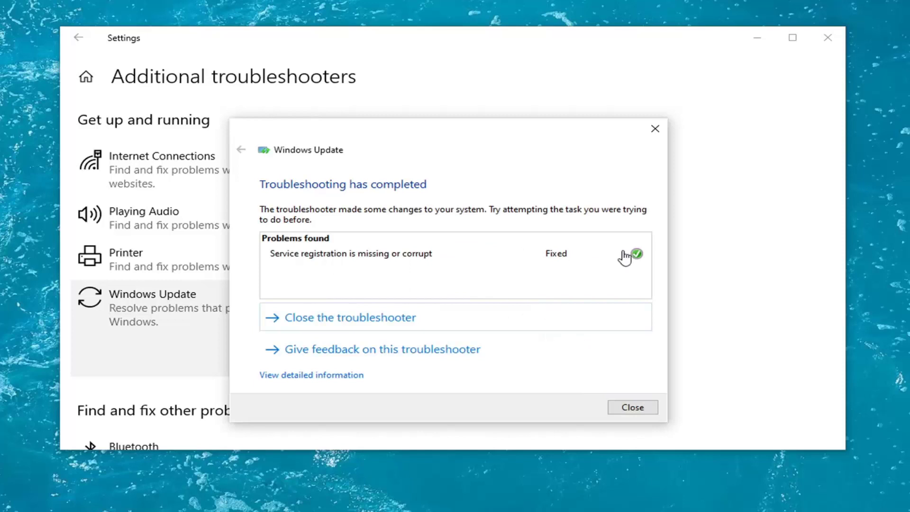
Close the troubleshooter, go to the Windows Update page and start checking for updates
{"action": "left_click", "coordinate": [631, 408]}
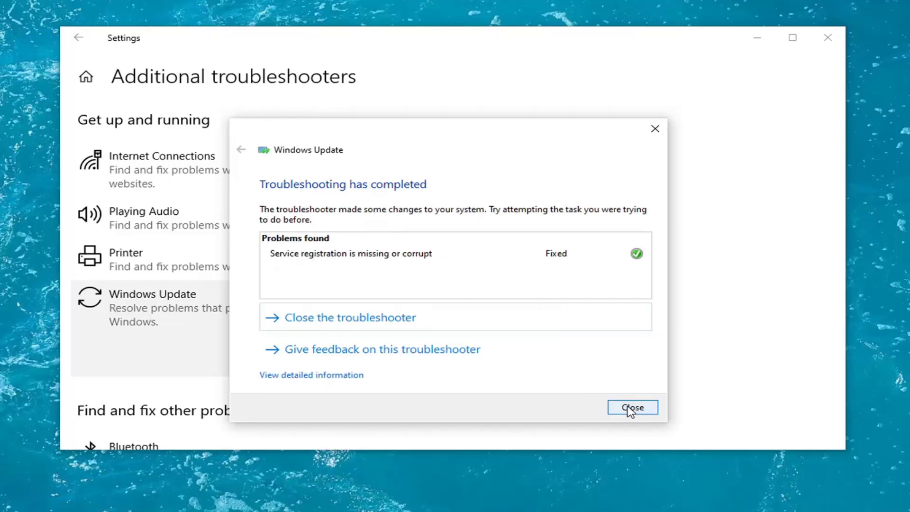
{"action": "left_click", "coordinate": [78, 42]}
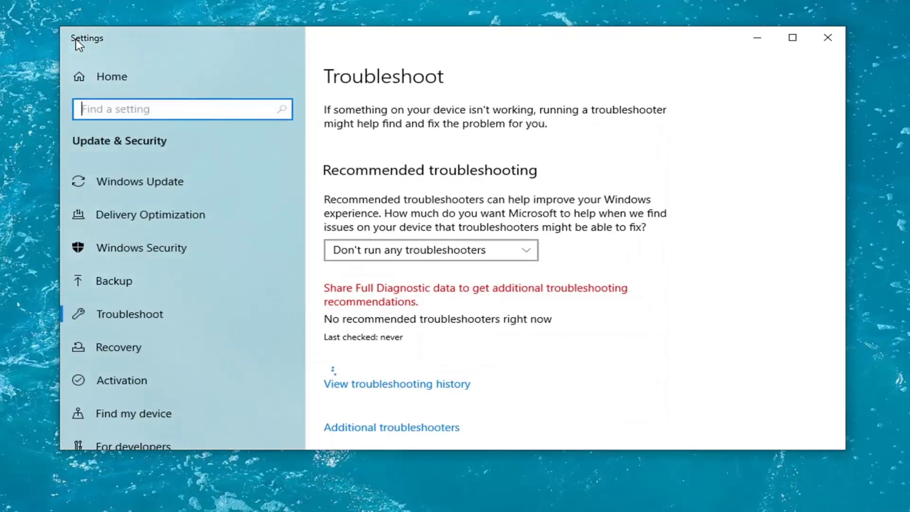
{"action": "left_click", "coordinate": [123, 182]}
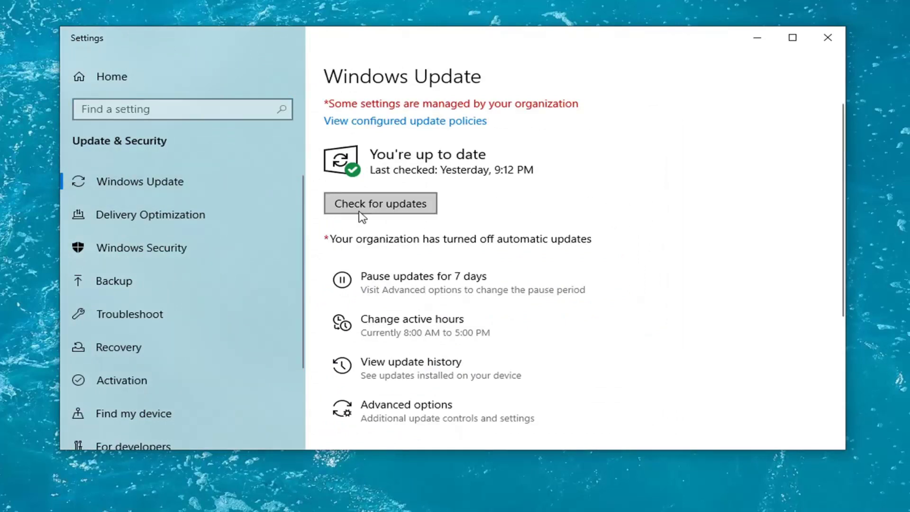
{"action": "left_click", "coordinate": [381, 204]}
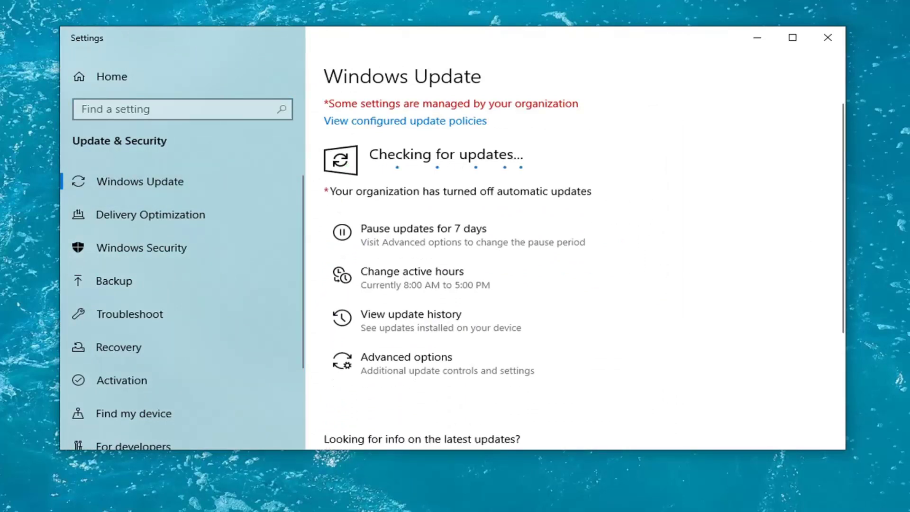